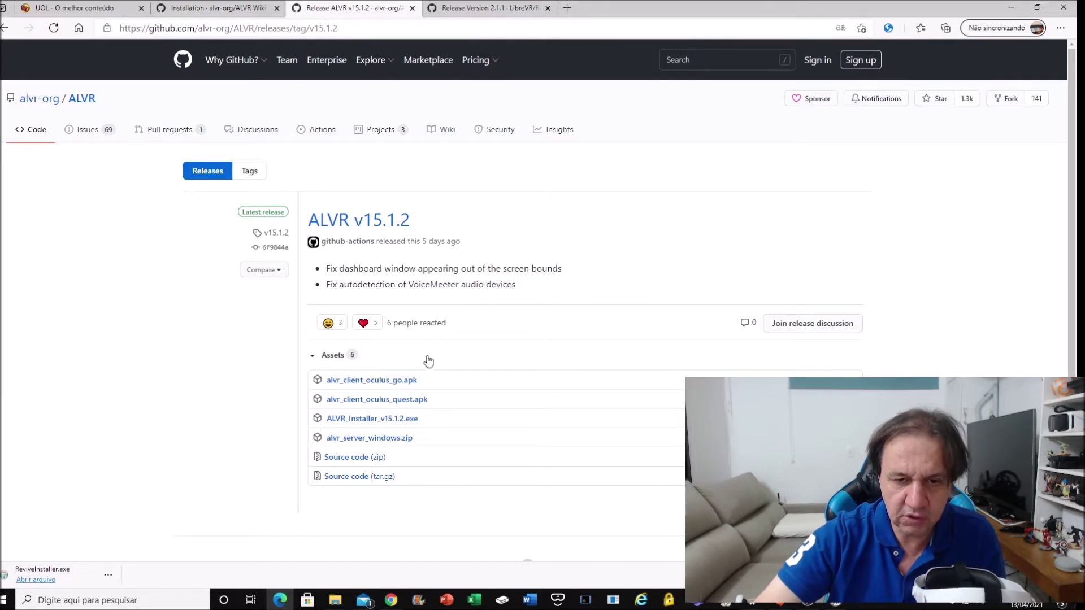
# Download alvr_server_windows.zip from the ALVR v15.1.2 release and open it.
pyautogui.click(359, 441)
pyautogui.click(108, 575)
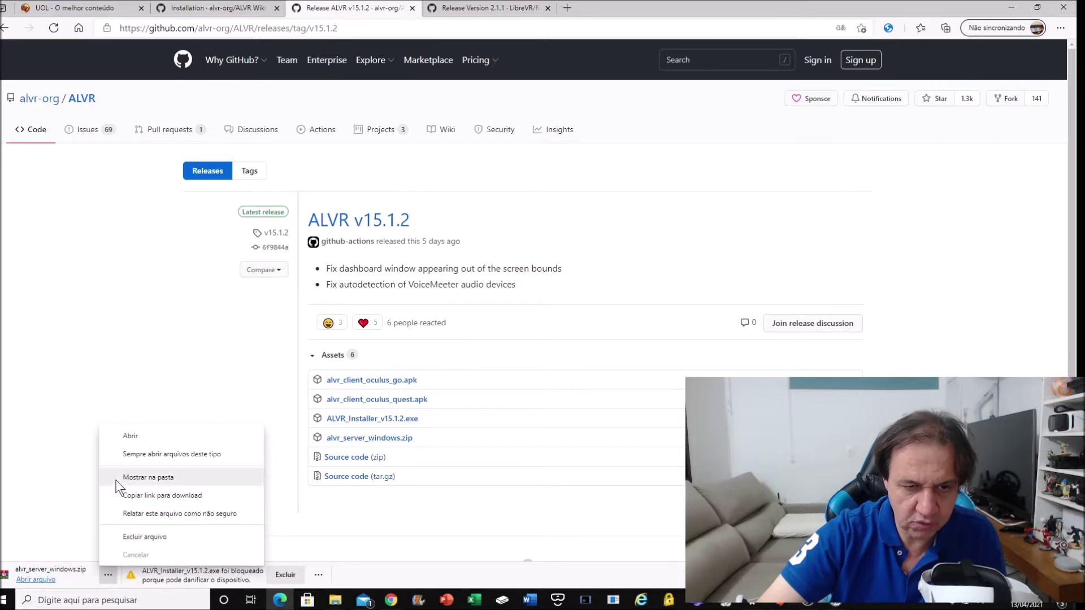
pyautogui.click(129, 436)
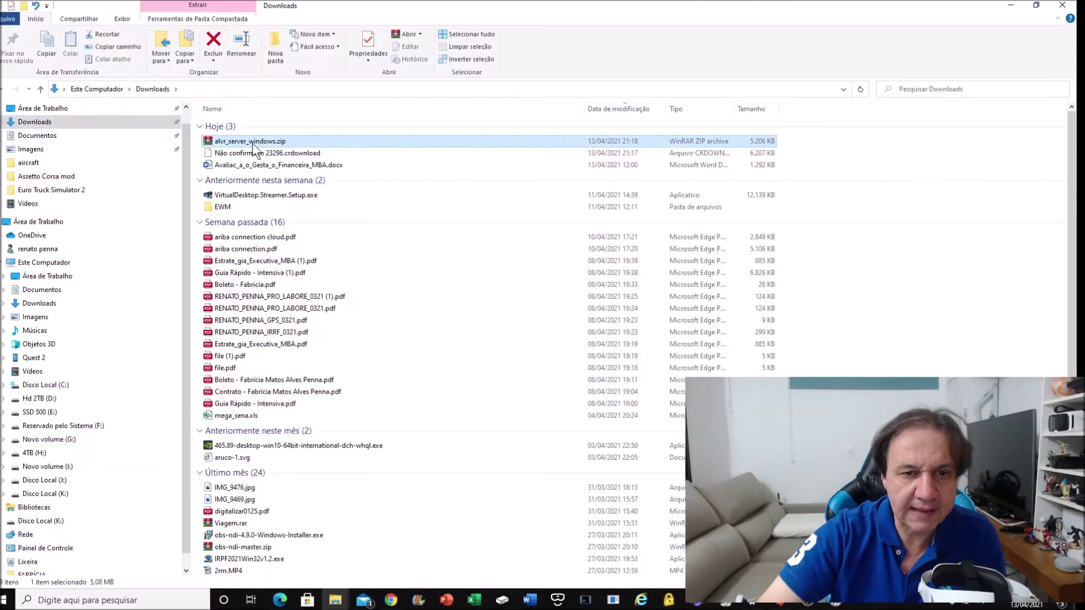
# Extract alvr_server_windows.zip, run ALVR Launcher.exe, then bring SideQuest forward.
pyautogui.rightClick(252, 143)
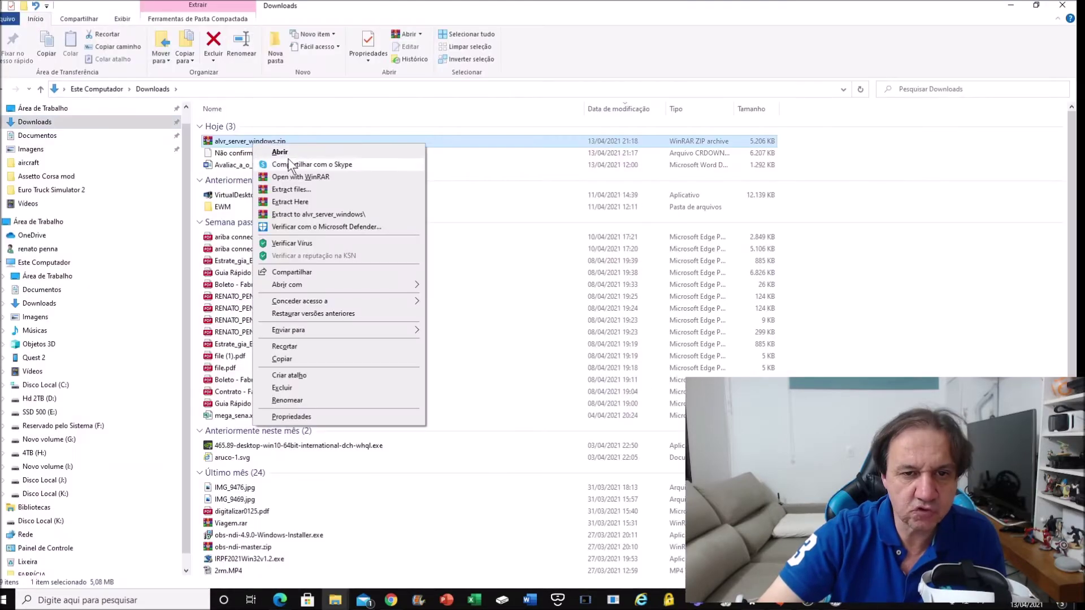
pyautogui.click(312, 203)
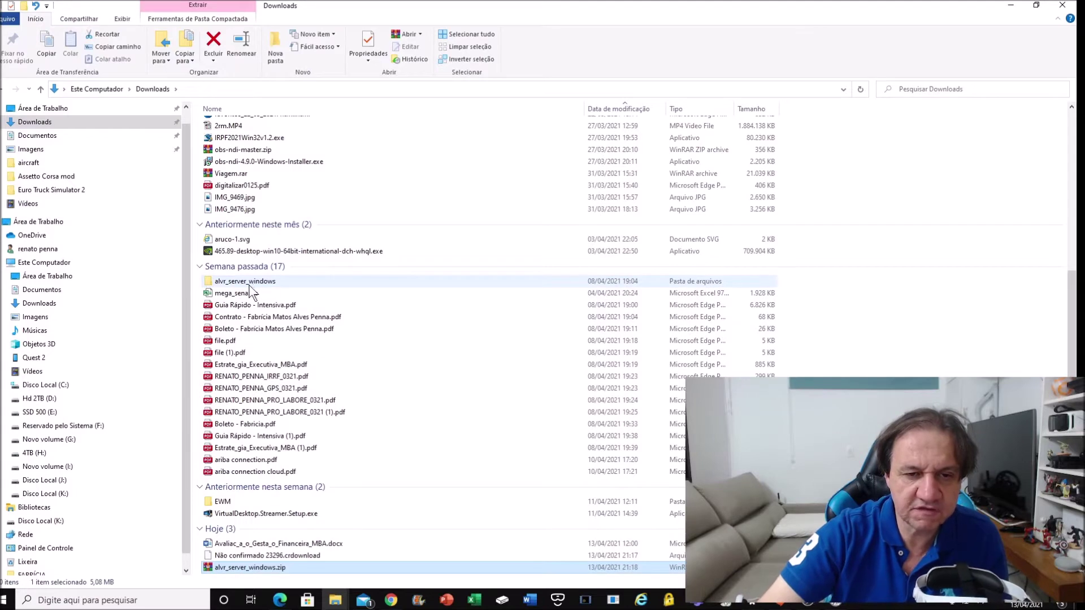
pyautogui.doubleClick(249, 282)
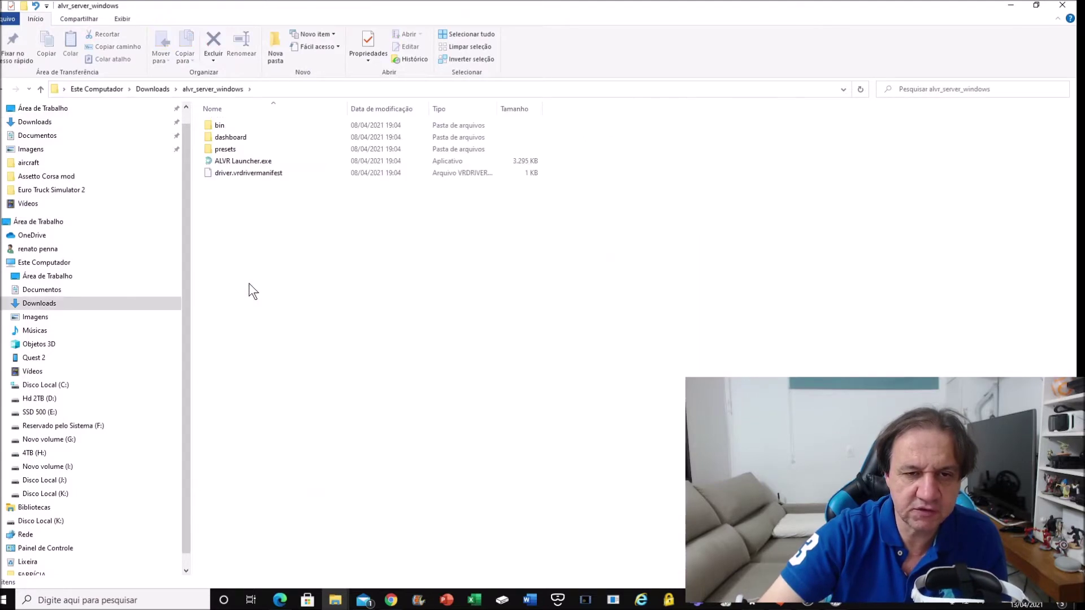
pyautogui.doubleClick(243, 160)
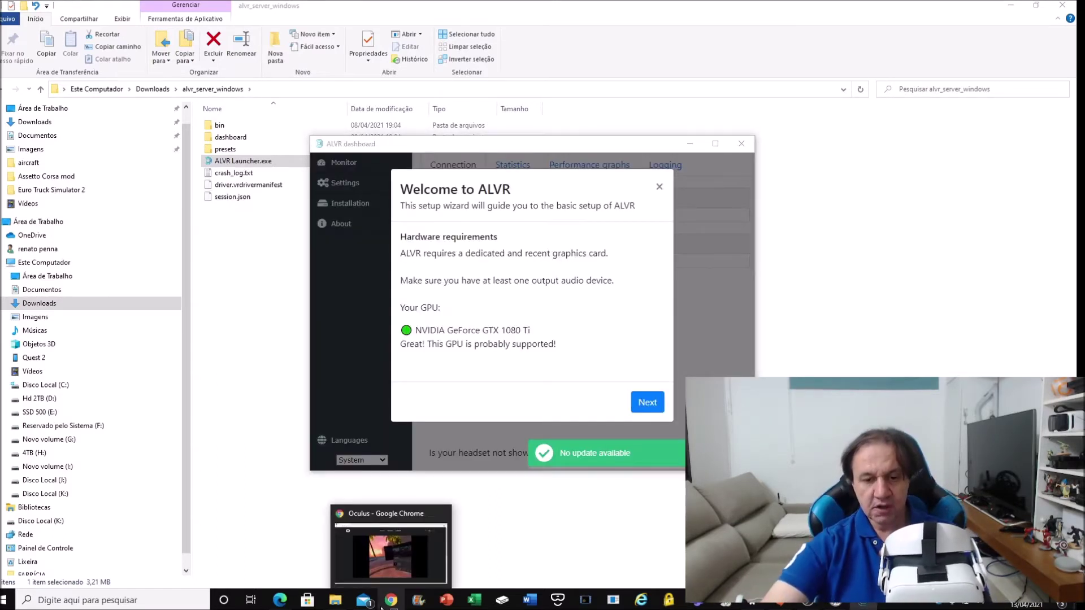
pyautogui.click(852, 601)
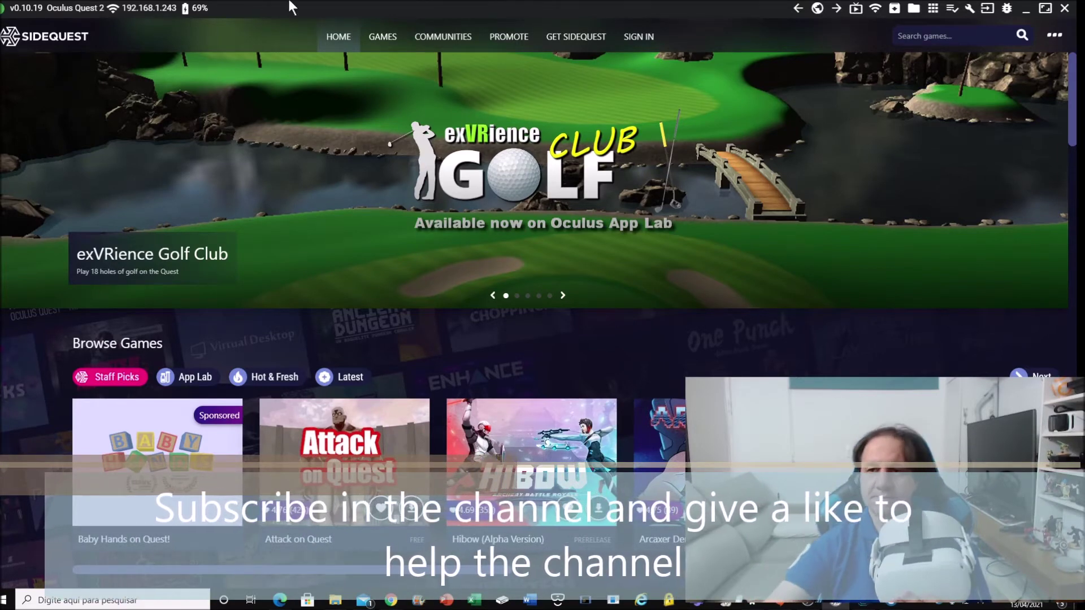
# Install 'ALVR - Oculus Quest' to the headset and check its download progress.
pyautogui.click(939, 37)
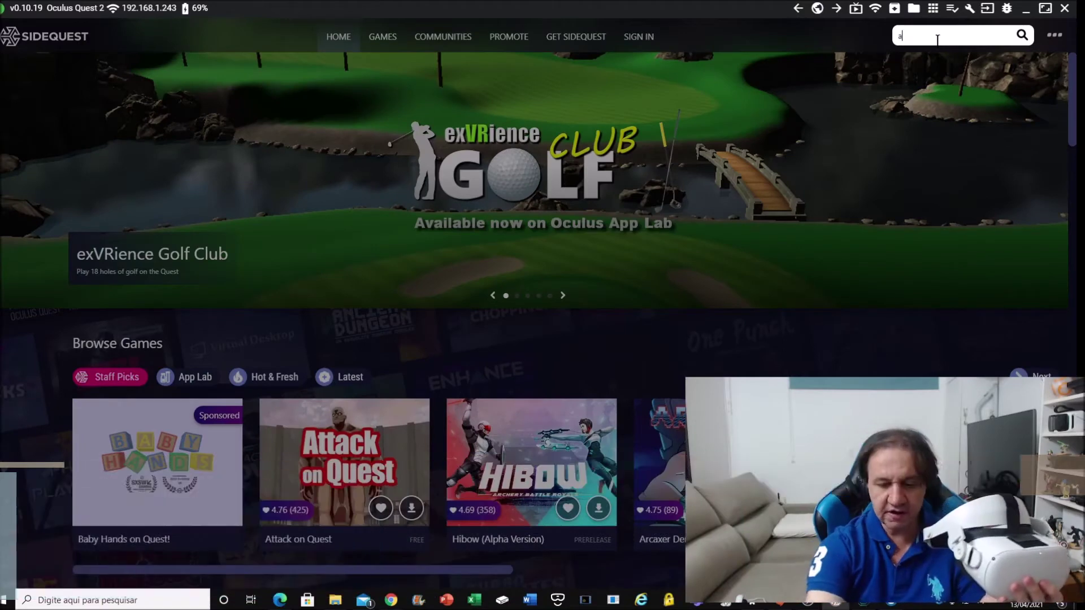
pyautogui.write('alvr')
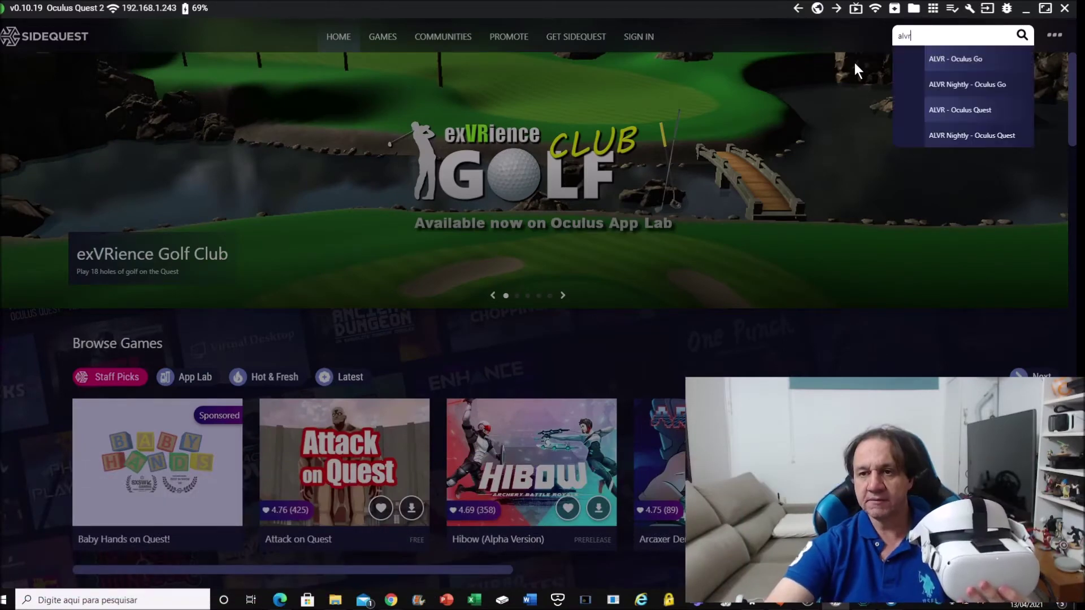
pyautogui.click(981, 114)
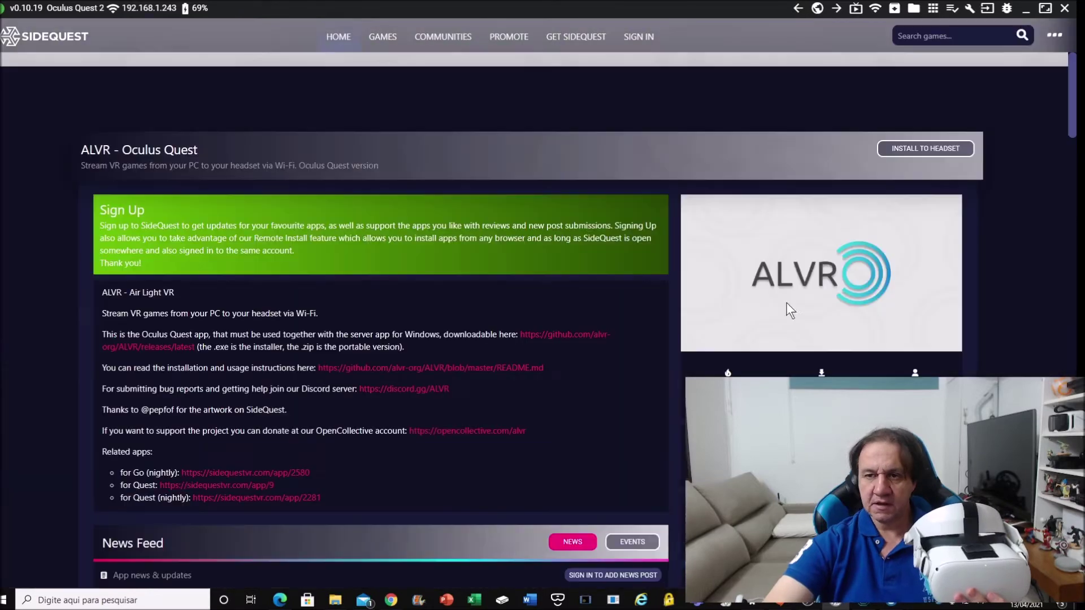
pyautogui.click(933, 155)
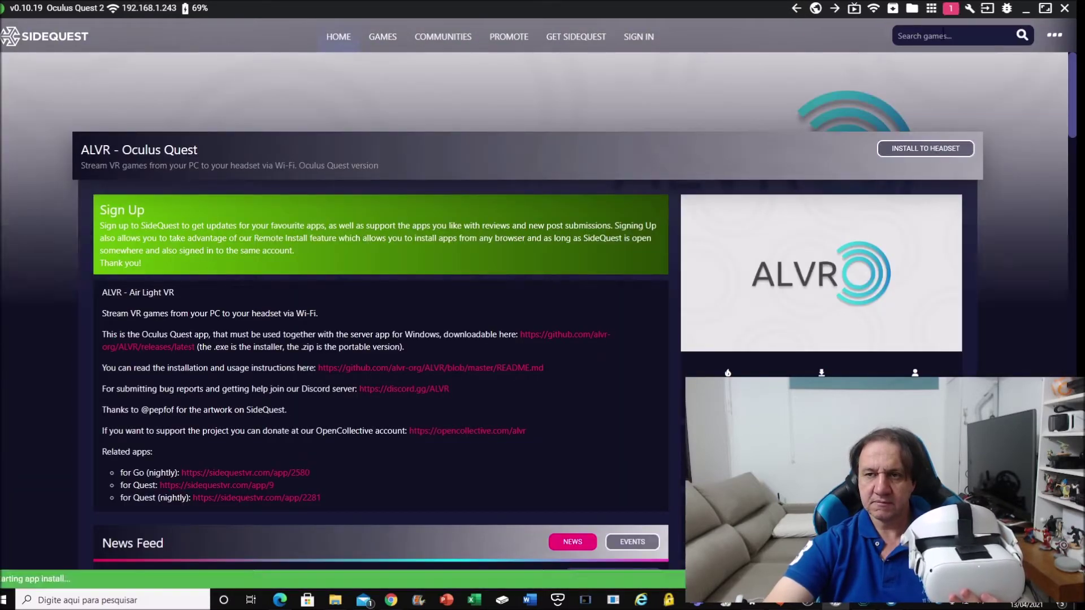
pyautogui.click(951, 9)
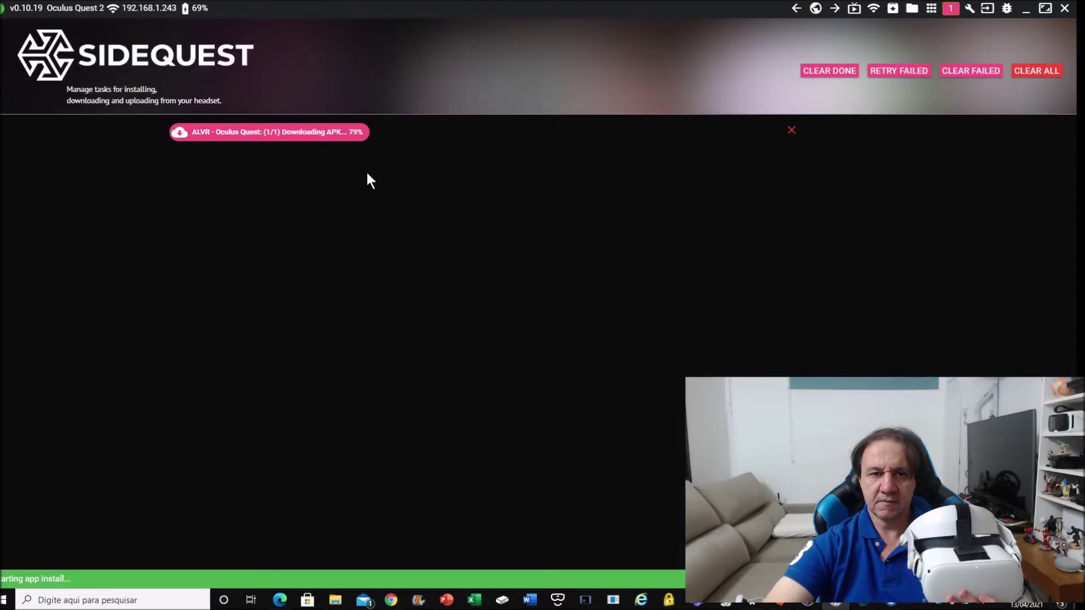
# Switch to the Edge window showing the LibreVR/Revive 2.1.1 release page.
pyautogui.hotkey('alt', 'Tab')
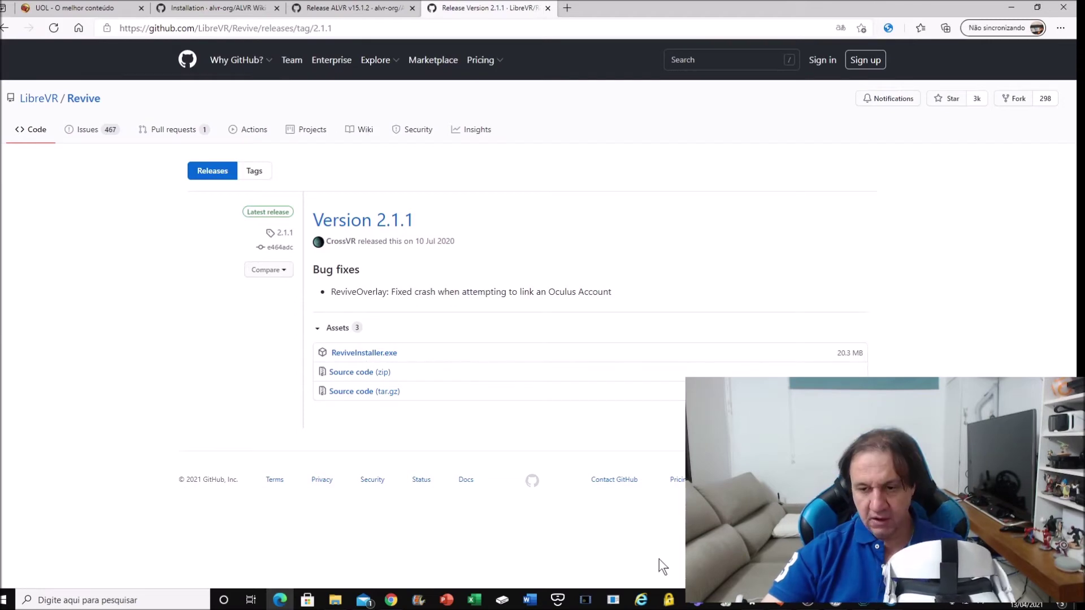
# Bring the ALVR dashboard window to the front on its Connection tab.
pyautogui.click(390, 600)
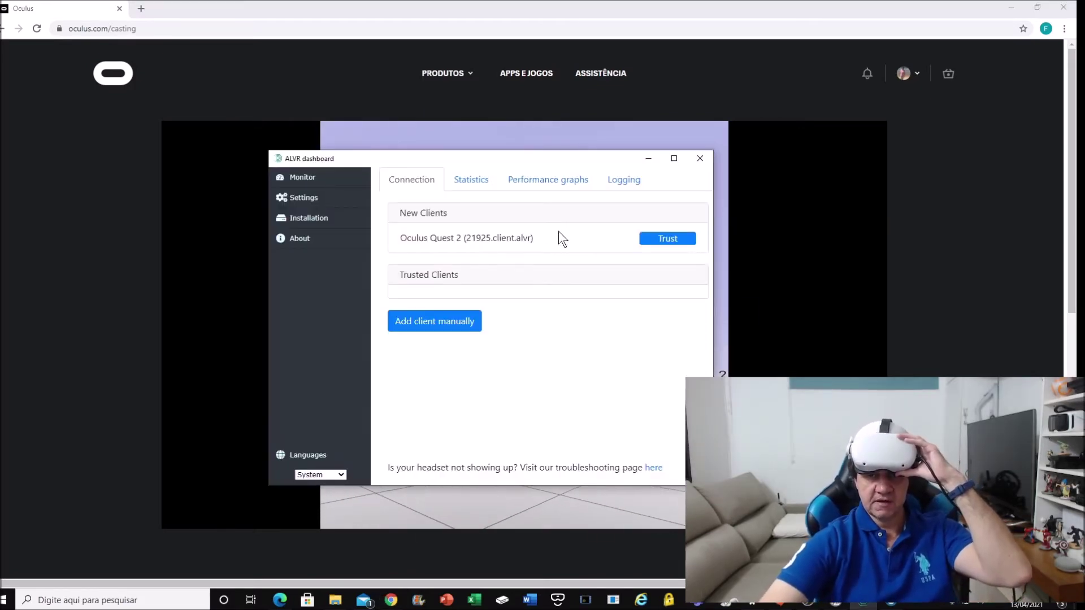
# Trust the Oculus Quest 2 listed under New Clients.
pyautogui.click(669, 241)
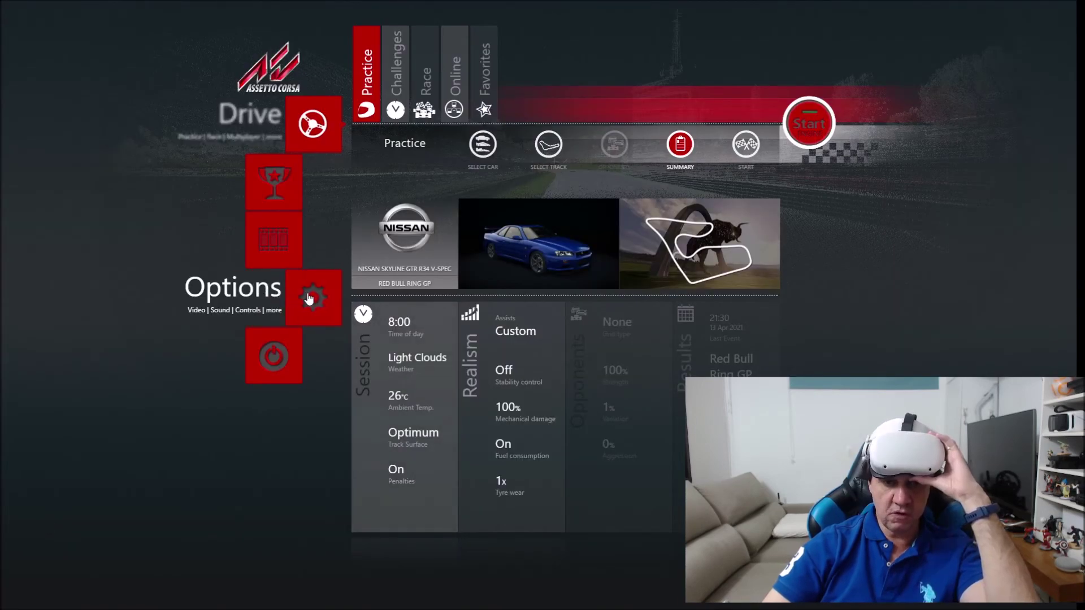
# Open Options from the Skyline GT-R R34 Red Bull Ring practice menu.
pyautogui.click(310, 298)
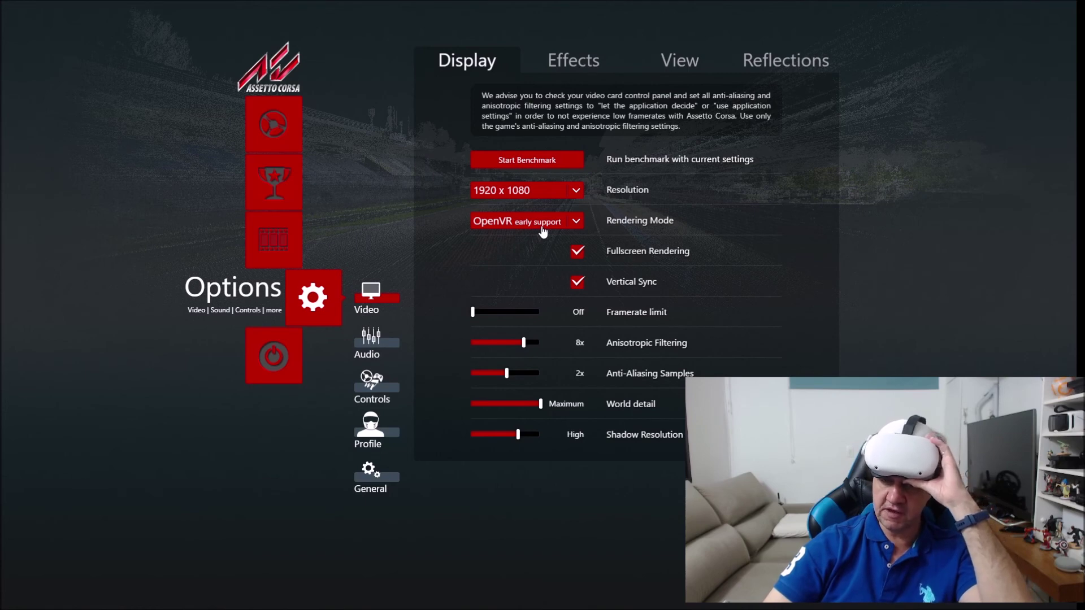
# Keep the rendering mode on OpenVR early support at 1920×1080.
pyautogui.click(481, 299)
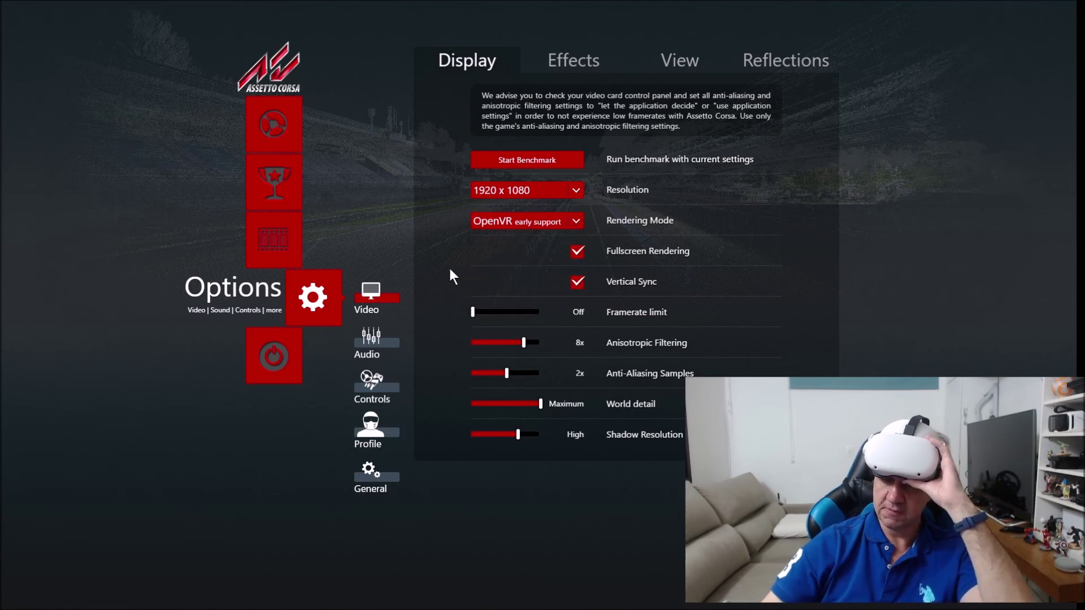